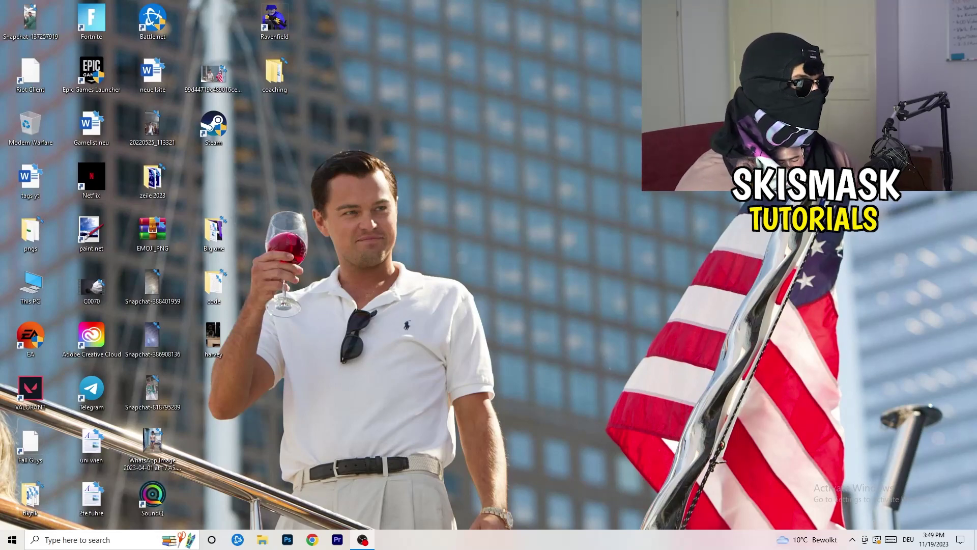
- Drag the Steam shortcut out of the icon columns to the upper middle of the desktop
{"action": "left_click_drag", "start_coordinate": [214, 127], "coordinate": [520, 181]}
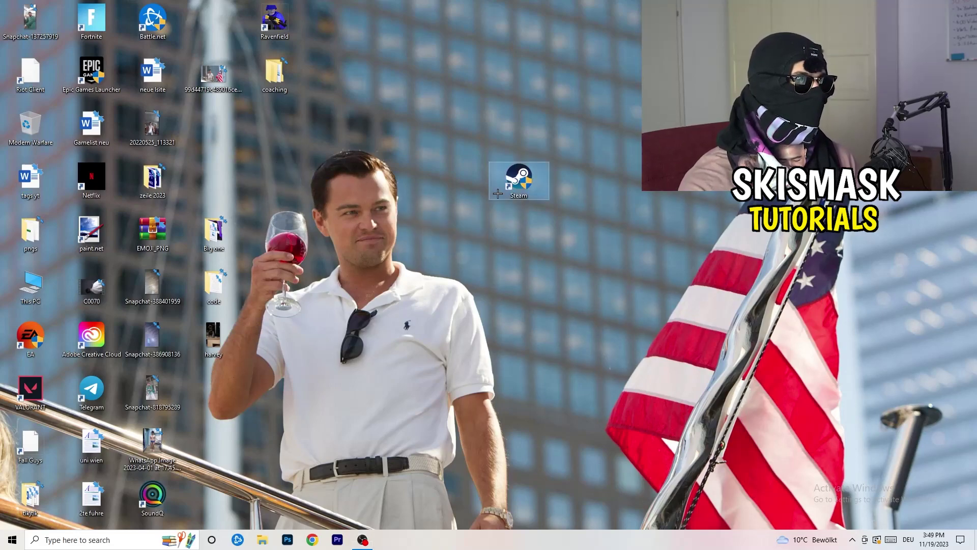
{"action": "right_click", "coordinate": [523, 183]}
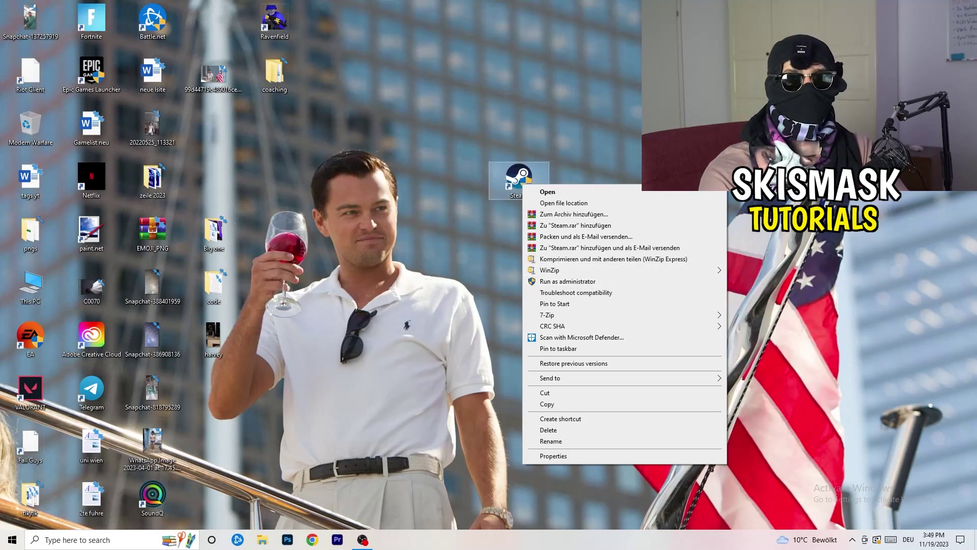
{"action": "left_click", "coordinate": [554, 456]}
{"action": "left_click_drag", "start_coordinate": [610, 196], "coordinate": [433, 147]}
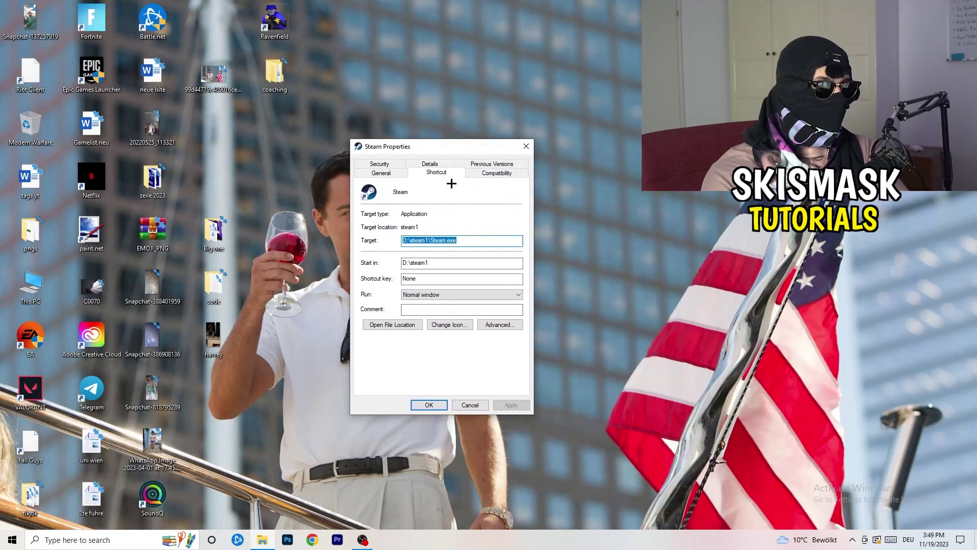
{"action": "left_click", "coordinate": [497, 173]}
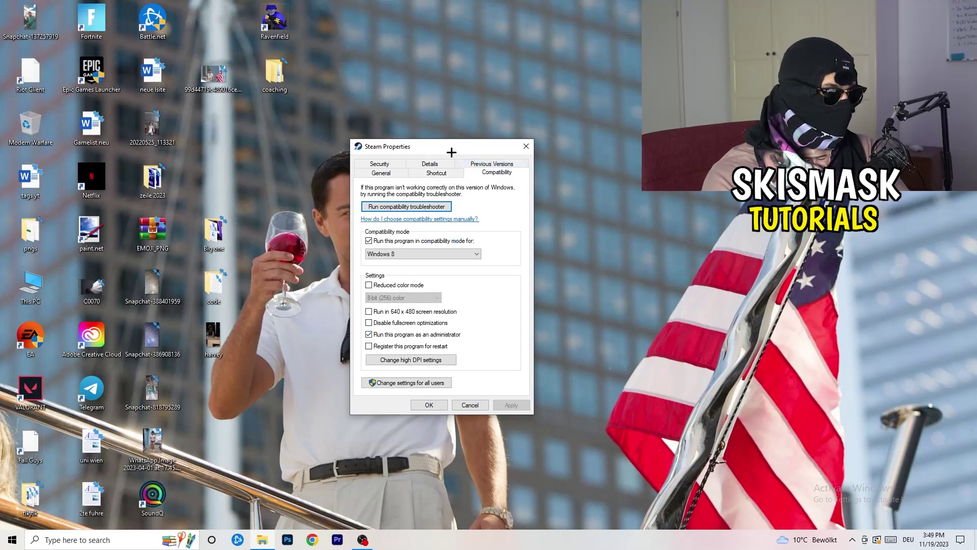
{"action": "left_click_drag", "start_coordinate": [451, 152], "coordinate": [566, 109]}
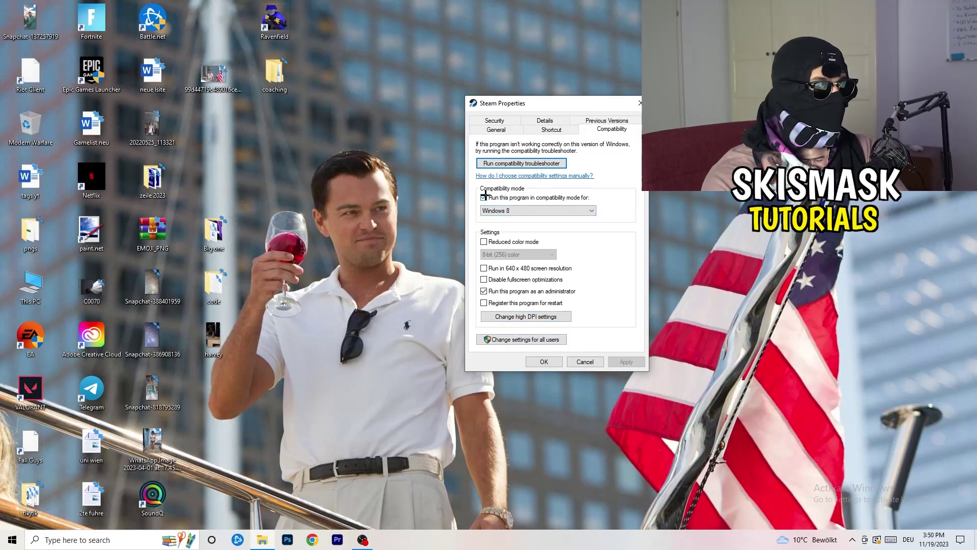
{"action": "left_click", "coordinate": [590, 210]}
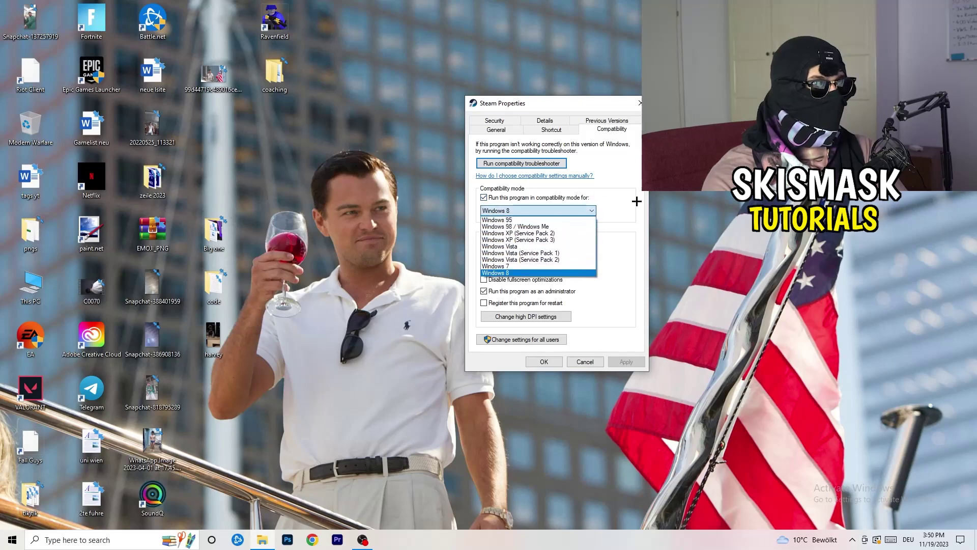
{"action": "left_click", "coordinate": [637, 201]}
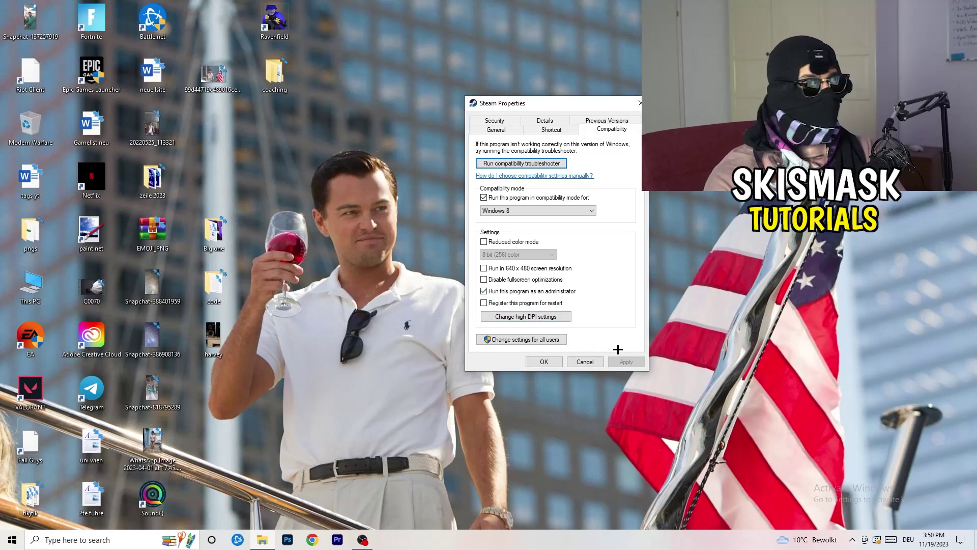
{"action": "left_click", "coordinate": [546, 362]}
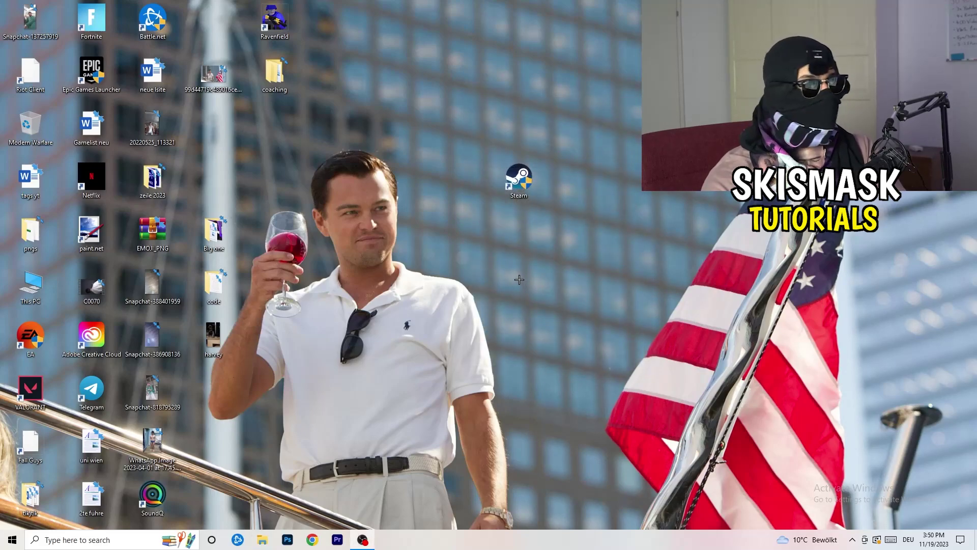
- Put the Steam shortcut above the man's head, recheck its compatibility settings, and dock the taskbar right
{"action": "left_click_drag", "start_coordinate": [521, 181], "coordinate": [460, 181]}
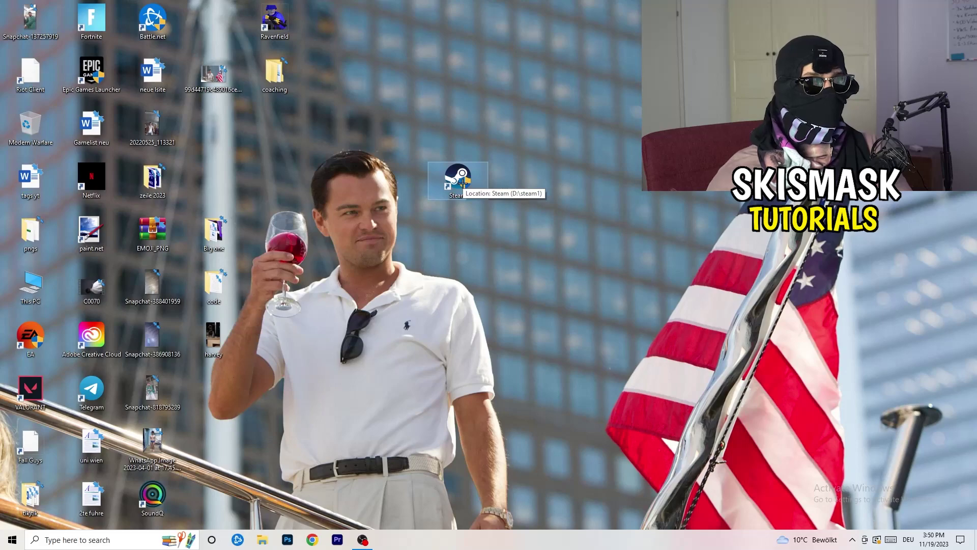
{"action": "left_click_drag", "start_coordinate": [462, 184], "coordinate": [339, 184]}
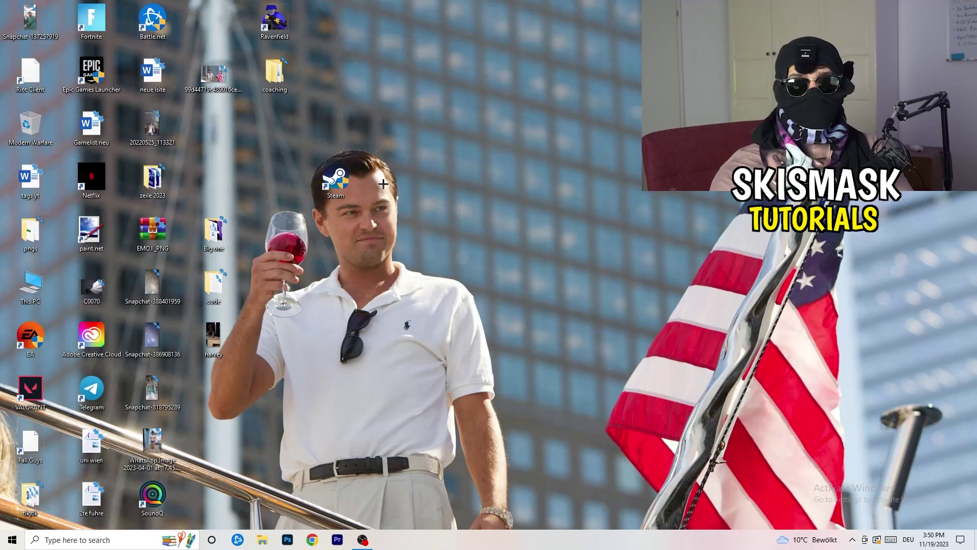
{"action": "right_click", "coordinate": [336, 190]}
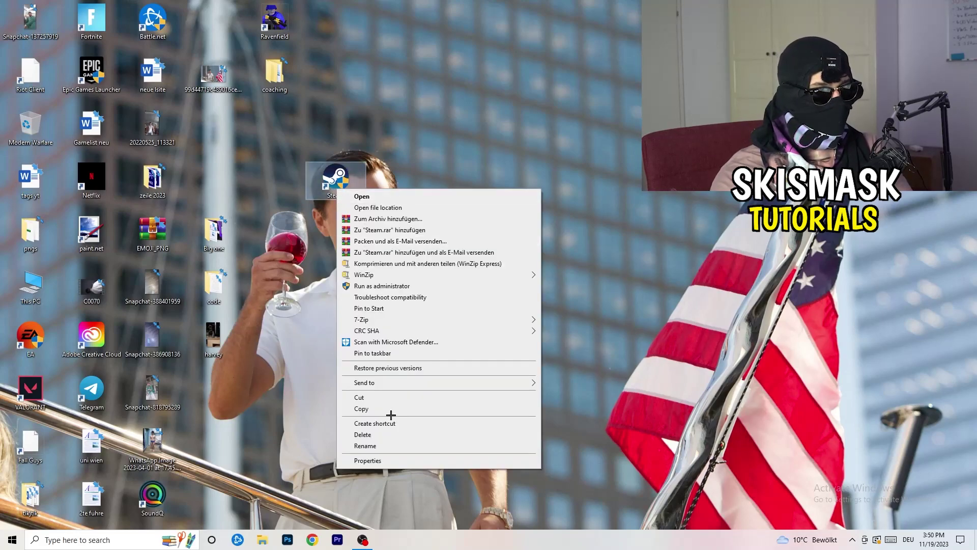
{"action": "left_click", "coordinate": [374, 460]}
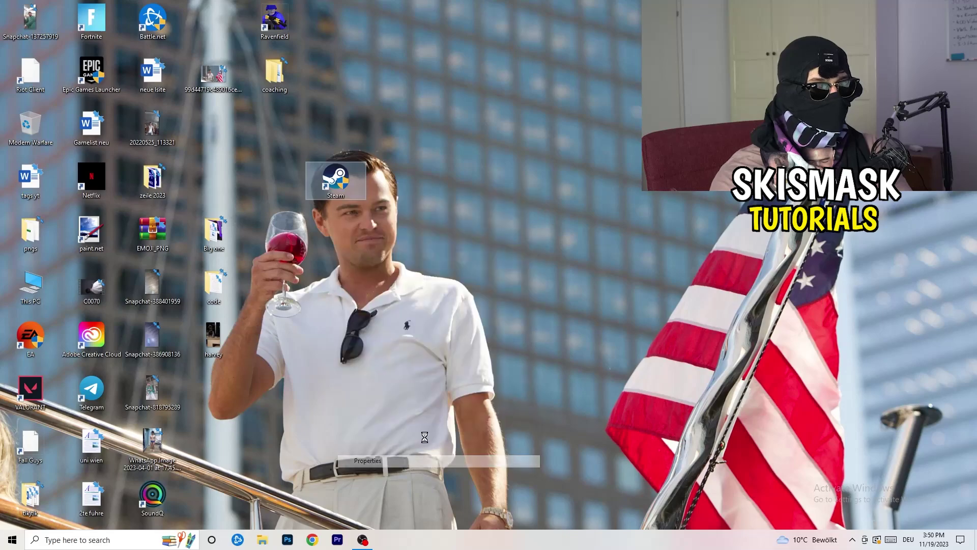
{"action": "left_click", "coordinate": [487, 222]}
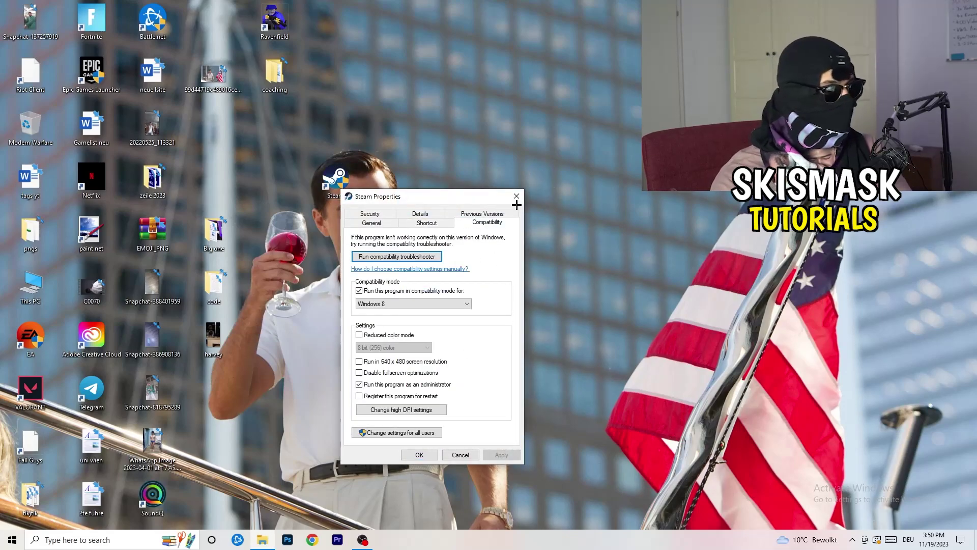
{"action": "left_click", "coordinate": [517, 197]}
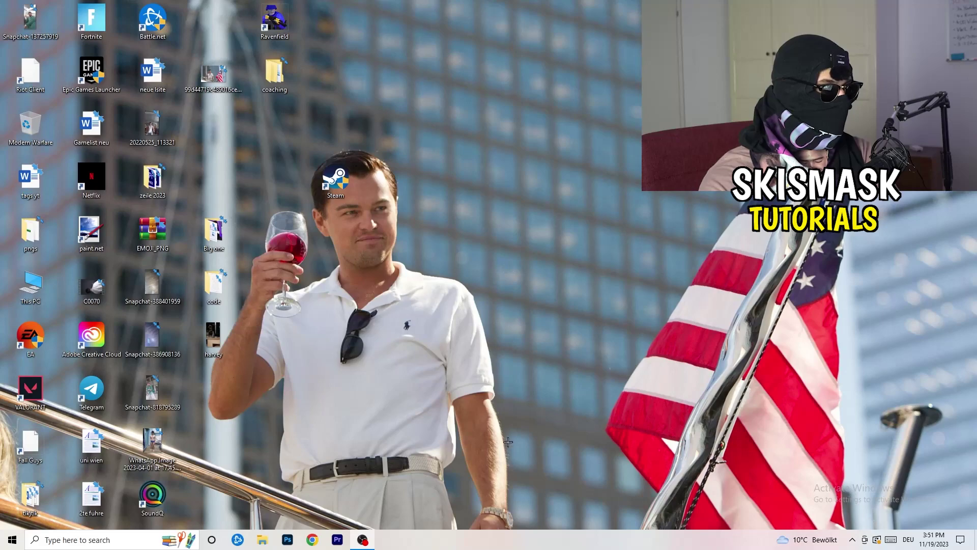
{"action": "mouse_move", "coordinate": [495, 545]}
{"action": "left_mouse_down"}
{"action": "mouse_move", "coordinate": [834, 283]}
{"action": "mouse_move", "coordinate": [526, 484]}
{"action": "mouse_move", "coordinate": [495, 544]}
{"action": "left_mouse_up"}
- Launch Task Manager from the taskbar menu, maximize it, and show the Details process list
{"action": "right_click", "coordinate": [495, 543]}
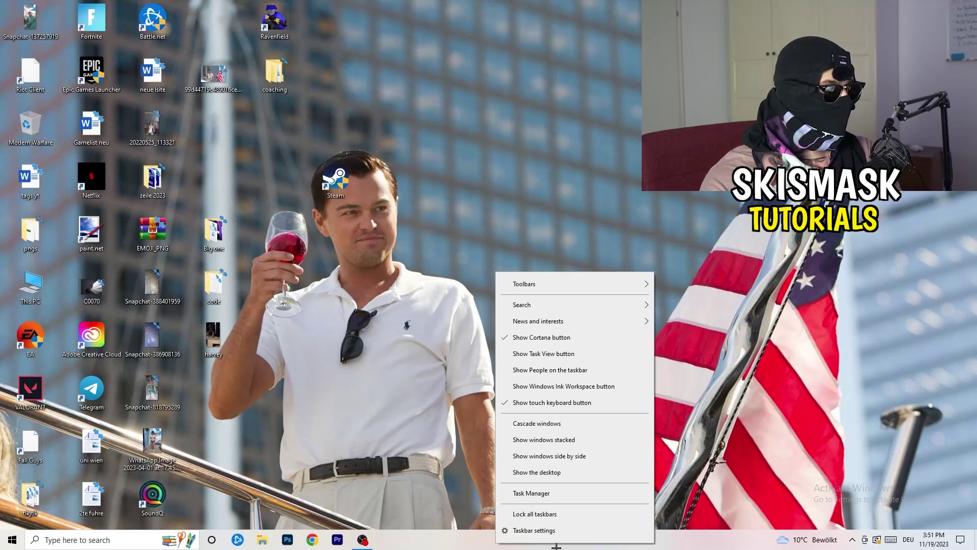
{"action": "left_click", "coordinate": [544, 493]}
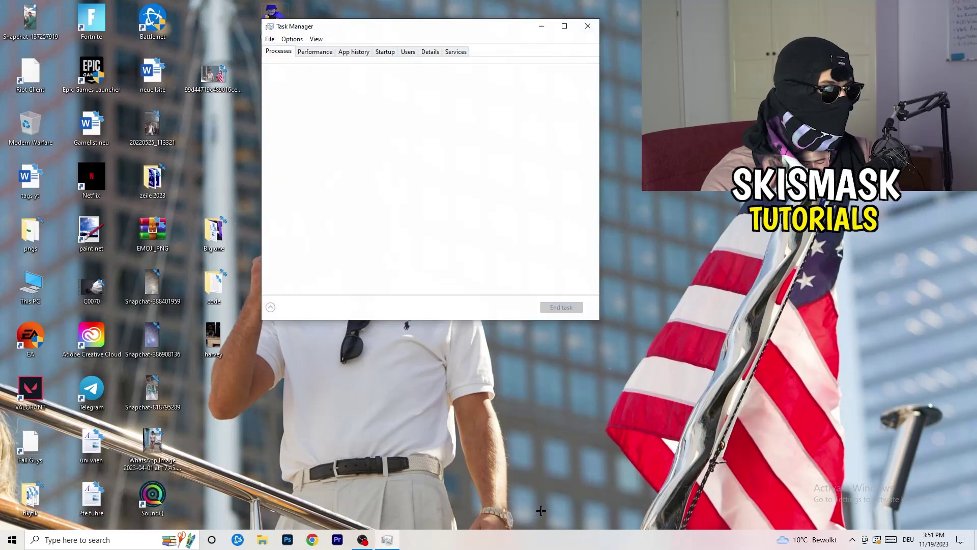
{"action": "left_click", "coordinate": [565, 23]}
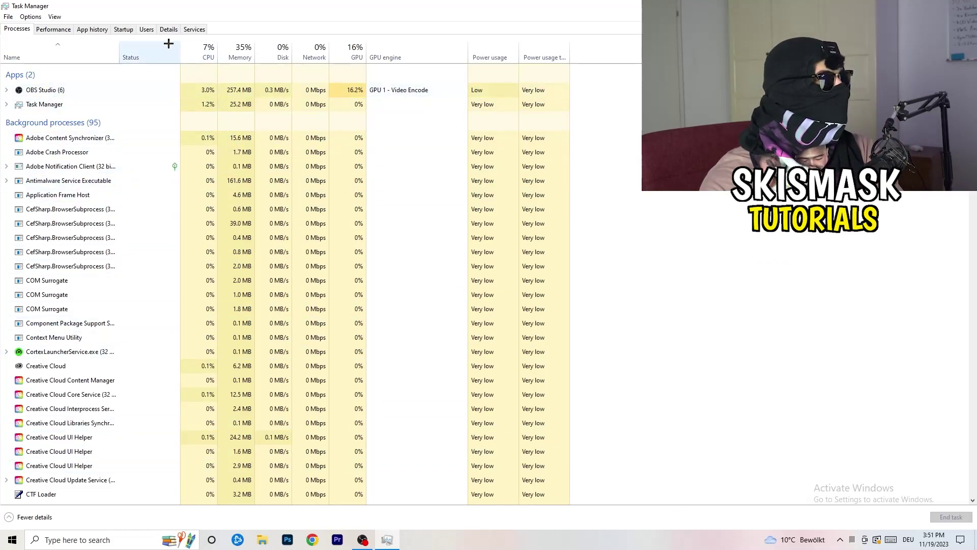
{"action": "left_click", "coordinate": [164, 31]}
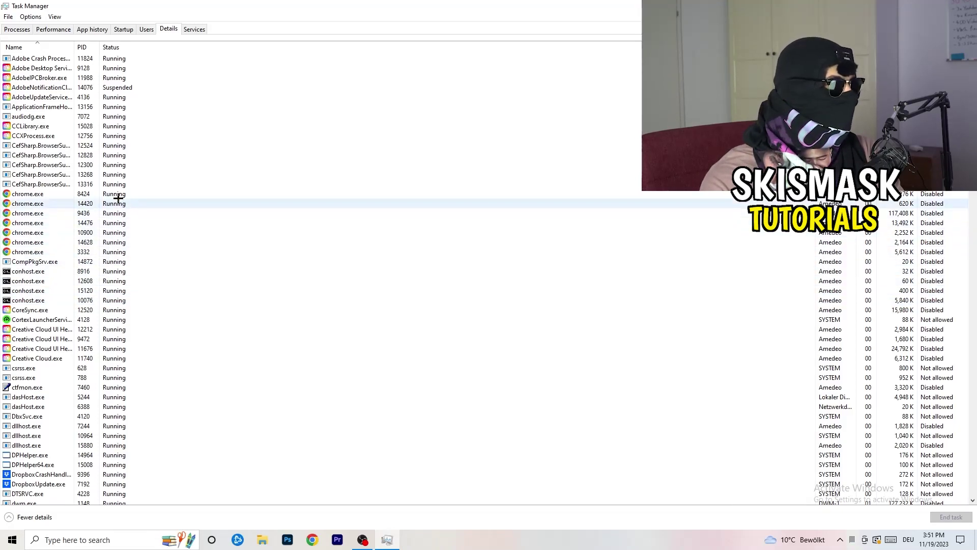
{"action": "scroll", "coordinate": [118, 198], "scroll_direction": "down", "scroll_amount": 3}
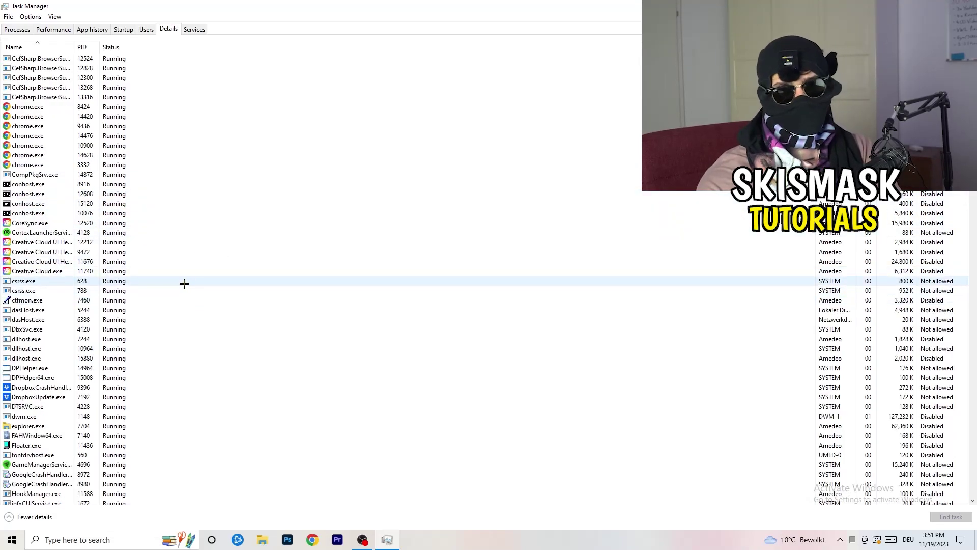
- View the Set priority levels for Creative Cloud UI Helper, then show the Startup tab
{"action": "right_click", "coordinate": [40, 261]}
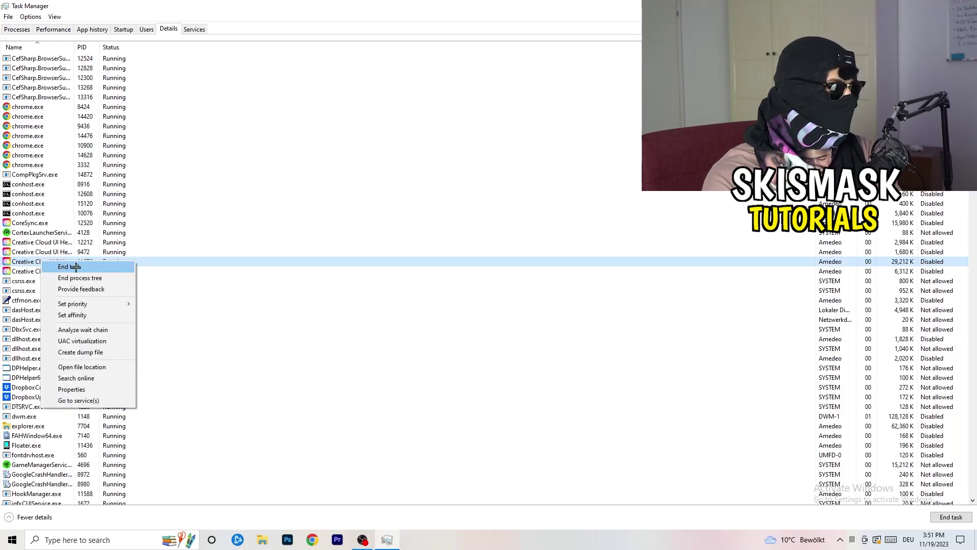
{"action": "mouse_move", "coordinate": [89, 307]}
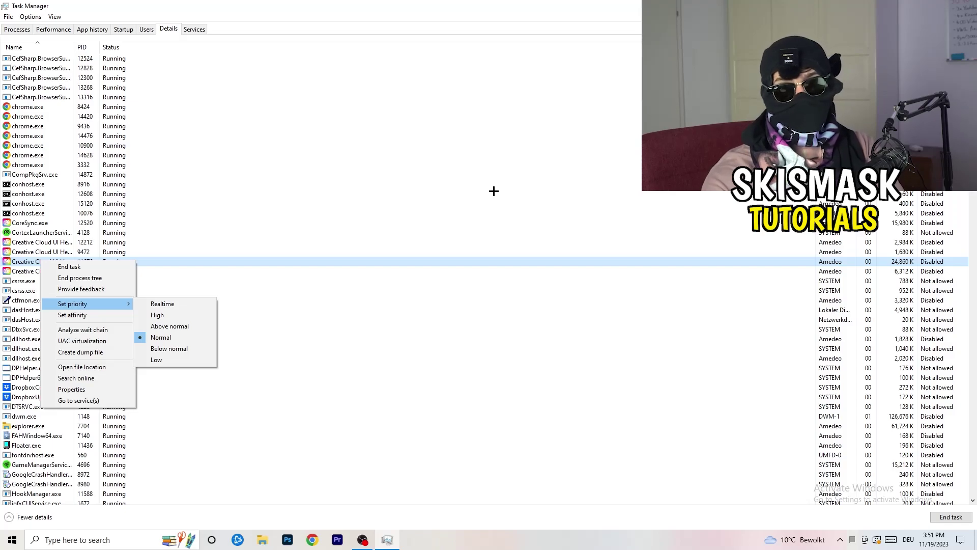
{"action": "left_click", "coordinate": [130, 29]}
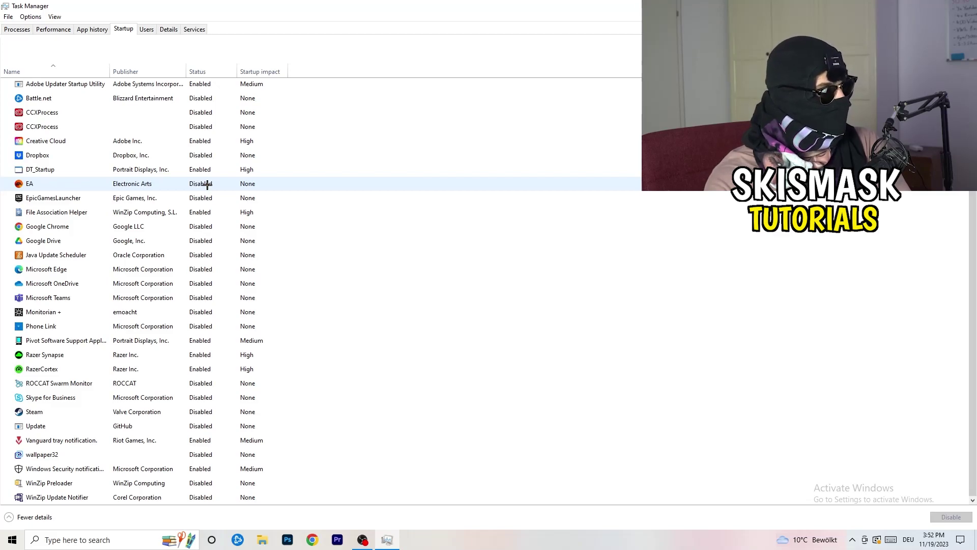
- Leave File Association Helper enabled at startup and return to the Processes tab
{"action": "right_click", "coordinate": [209, 213]}
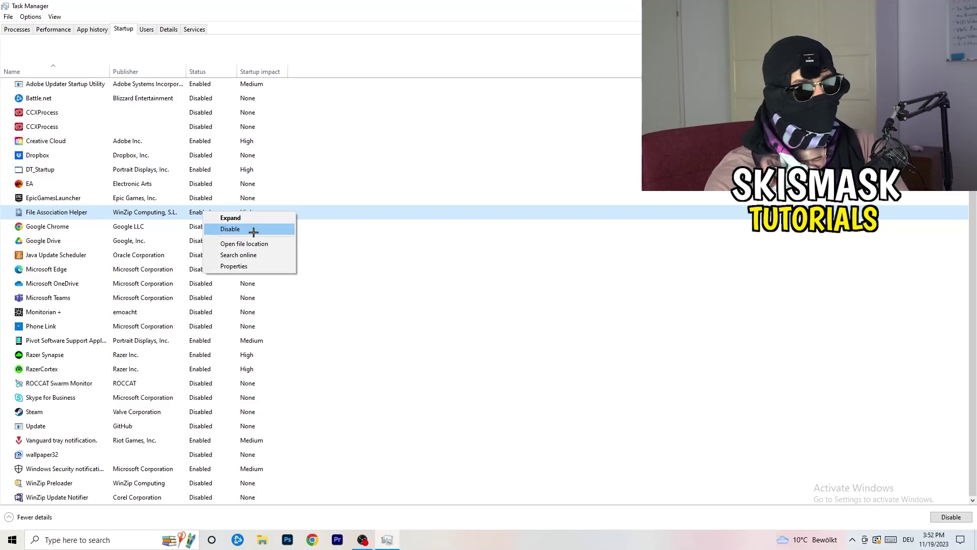
{"action": "left_click", "coordinate": [399, 74]}
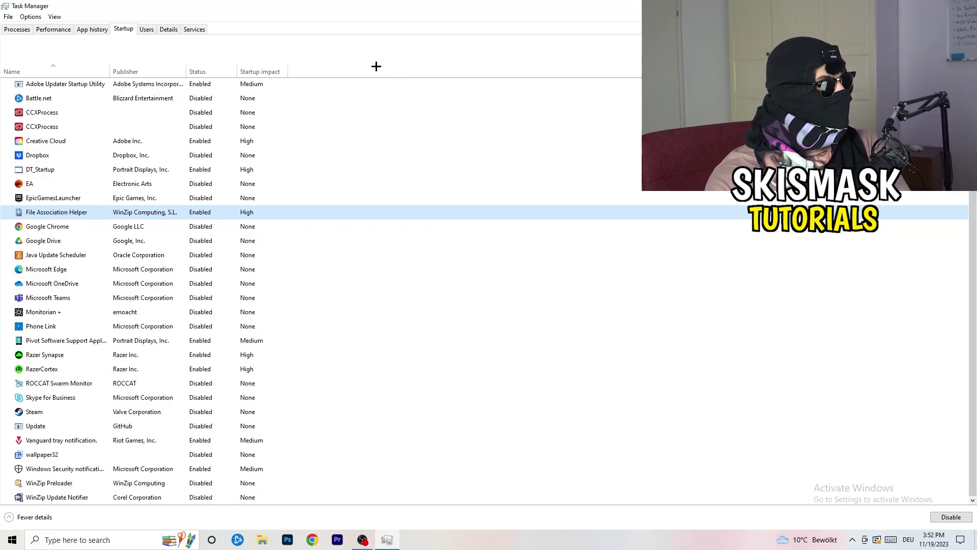
{"action": "left_click", "coordinate": [26, 30]}
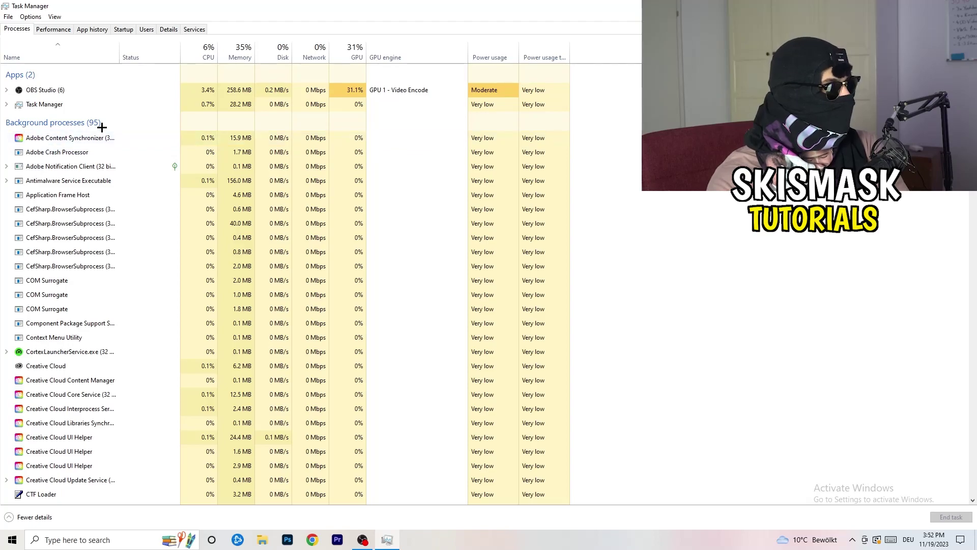
{"action": "left_click", "coordinate": [344, 49]}
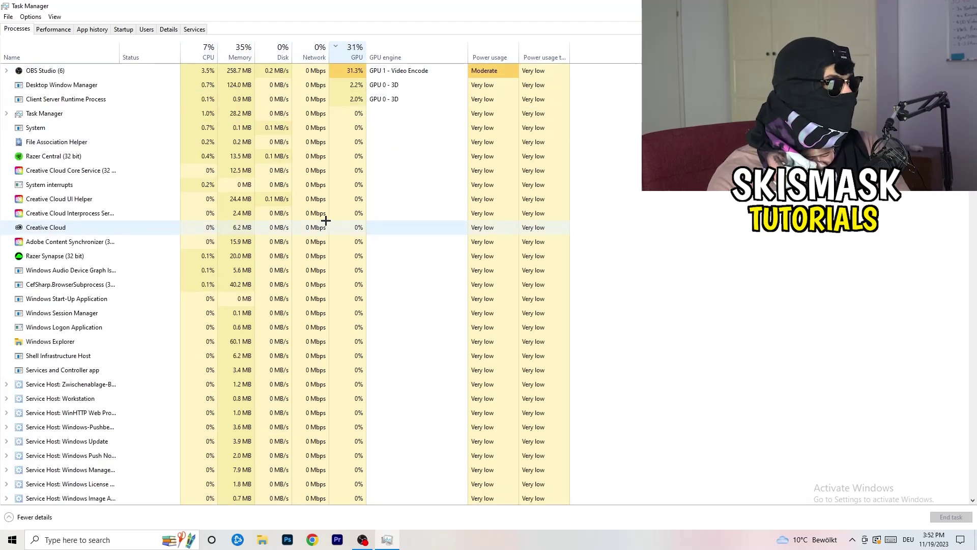
{"action": "left_click", "coordinate": [351, 56]}
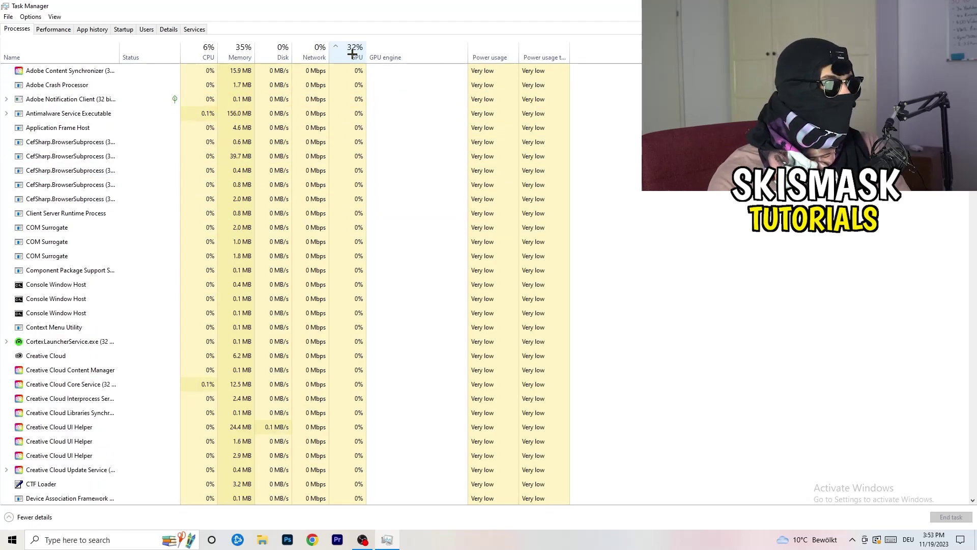
{"action": "scroll", "coordinate": [360, 163], "scroll_direction": "down", "scroll_amount": 15}
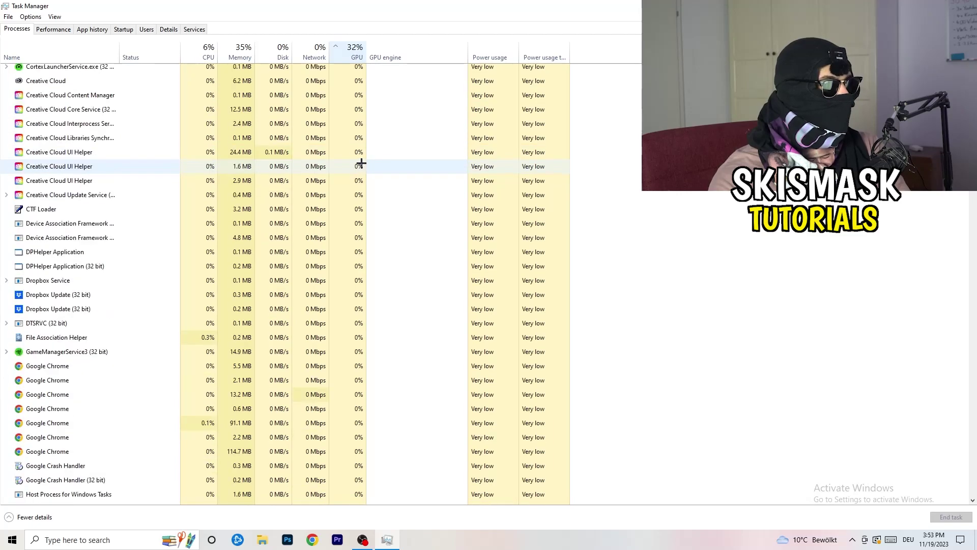
{"action": "scroll", "coordinate": [360, 163], "scroll_direction": "up", "scroll_amount": 13}
{"action": "scroll", "coordinate": [362, 161], "scroll_direction": "up", "scroll_amount": 2}
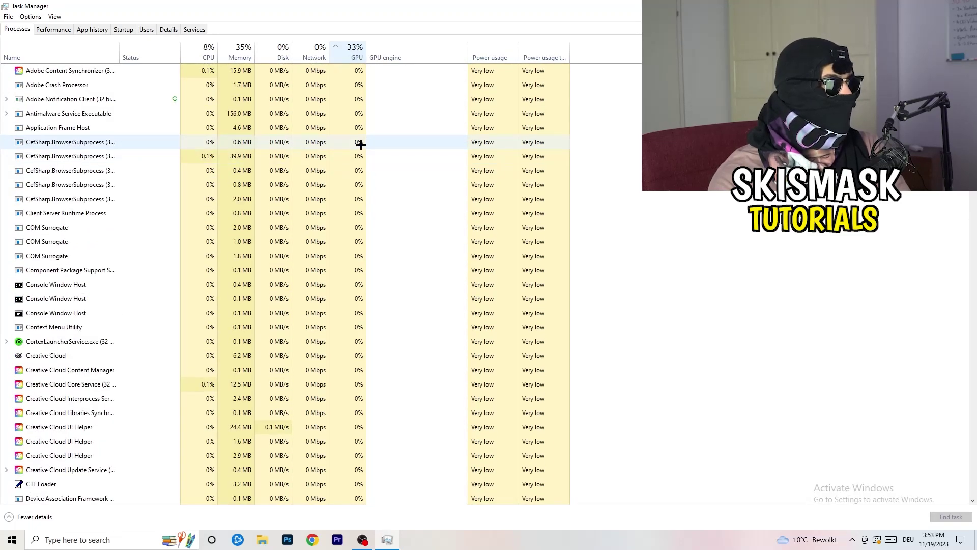
{"action": "scroll", "coordinate": [361, 158], "scroll_direction": "down", "scroll_amount": 20}
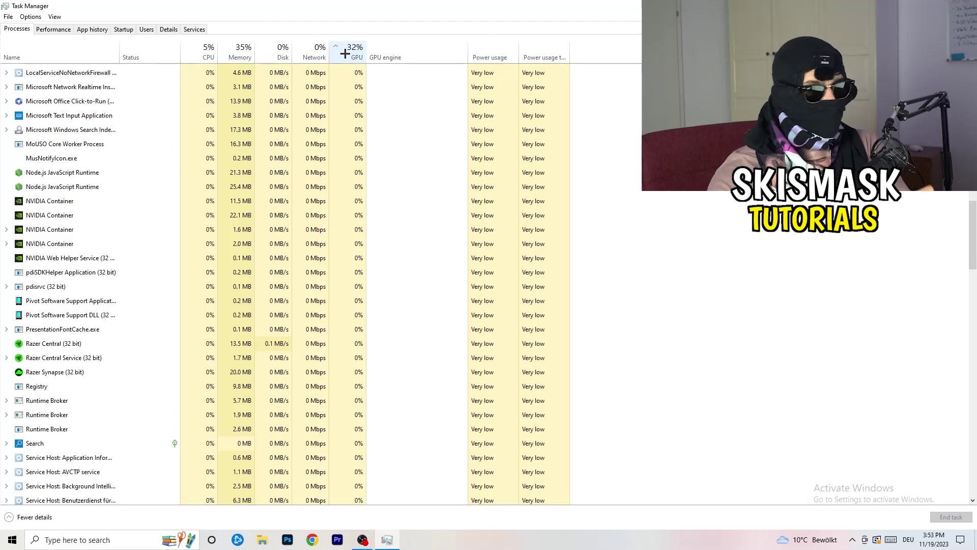
- Leave Windows Search Indexer running, sort processes by CPU, and close Task Manager with Alt+F4
{"action": "right_click", "coordinate": [332, 127]}
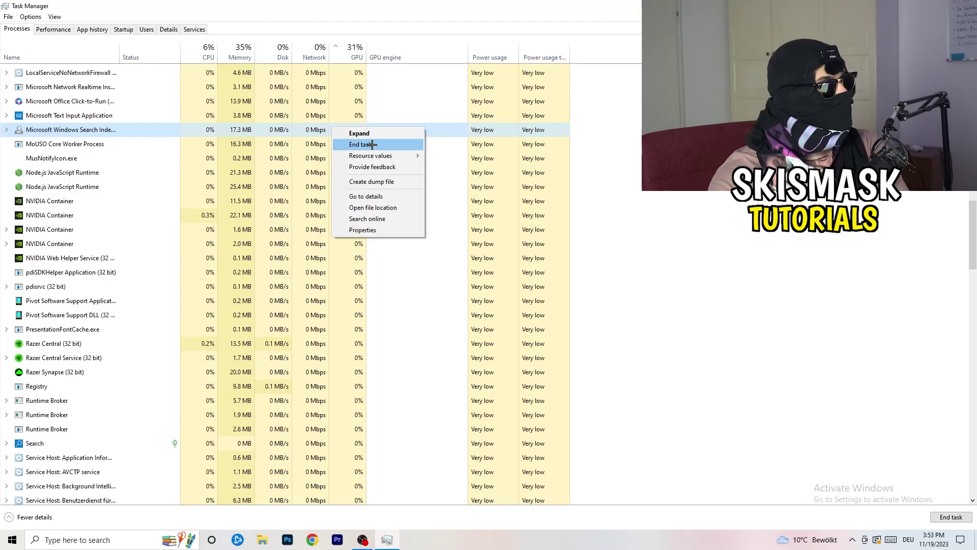
{"action": "left_click", "coordinate": [202, 49]}
{"action": "left_click", "coordinate": [205, 53]}
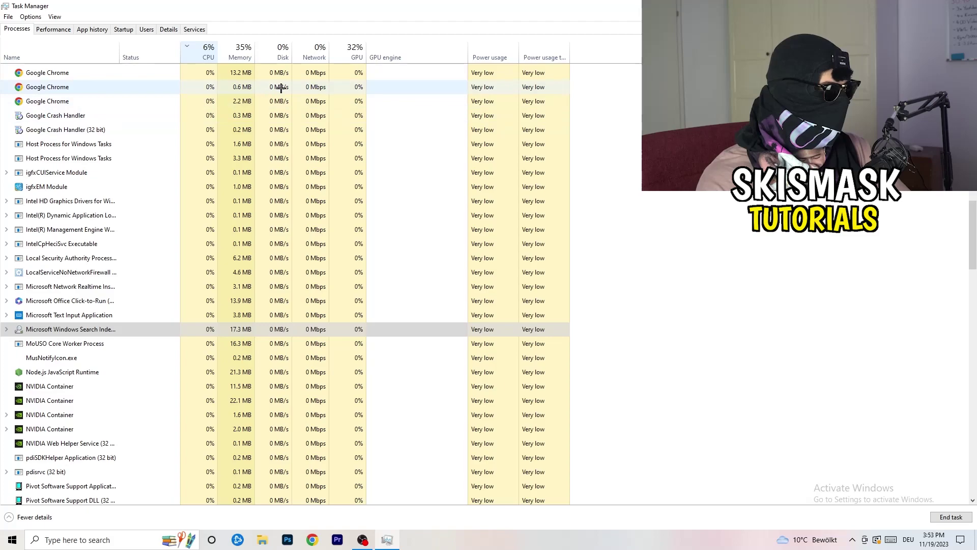
{"action": "key", "text": "alt+F4"}
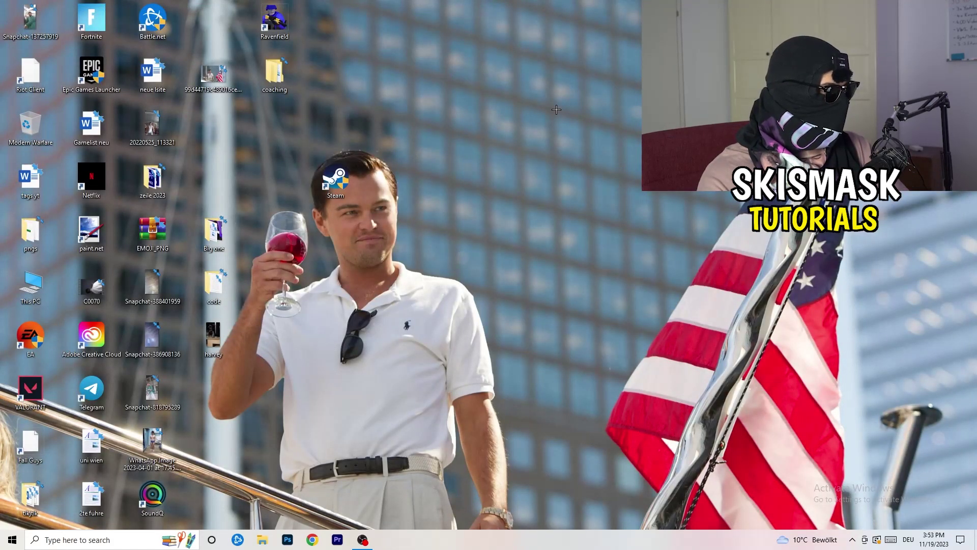
- Open Windows Settings from the Start menu
{"action": "left_click", "coordinate": [3, 544]}
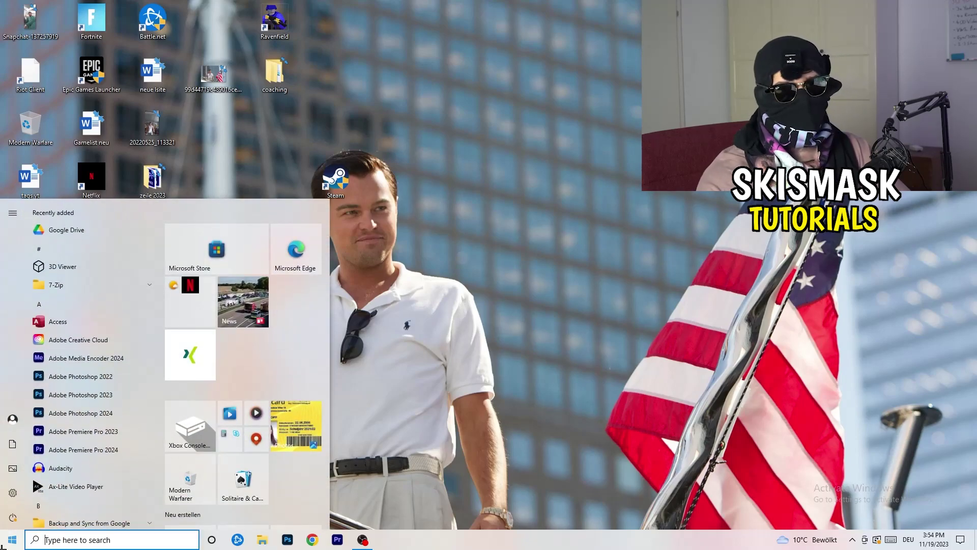
{"action": "left_click", "coordinate": [13, 492]}
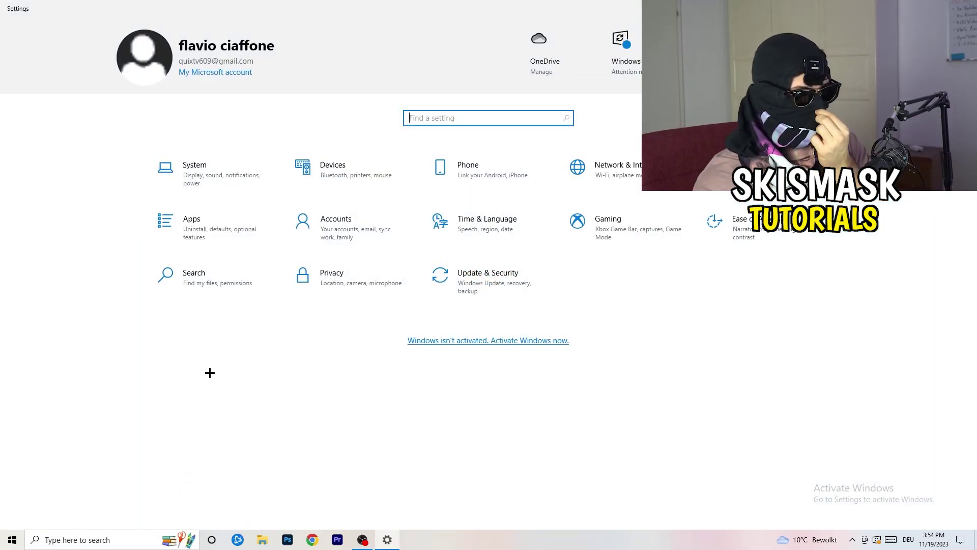
- Confirm Xbox Game Bar is off under Gaming, then view the Captures page
{"action": "left_click", "coordinate": [582, 243]}
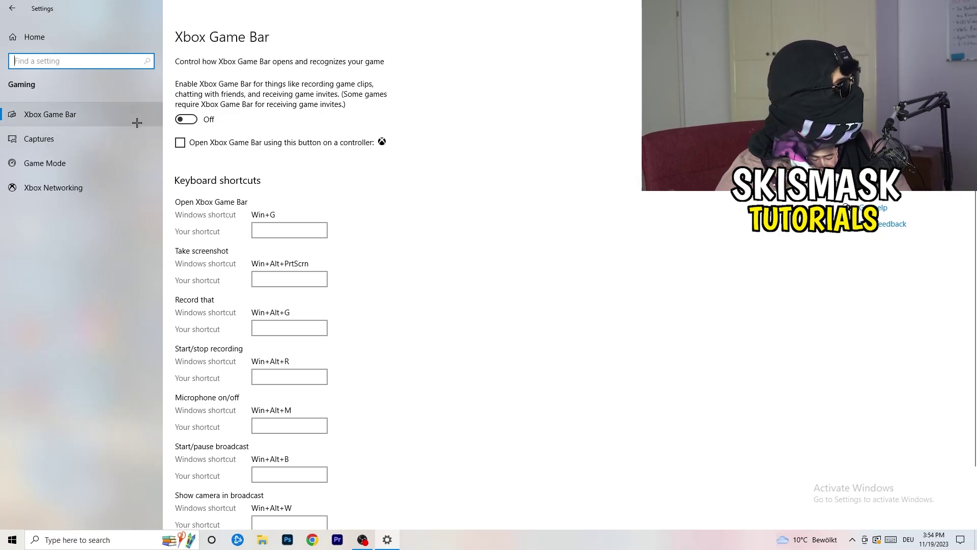
{"action": "left_click", "coordinate": [84, 136]}
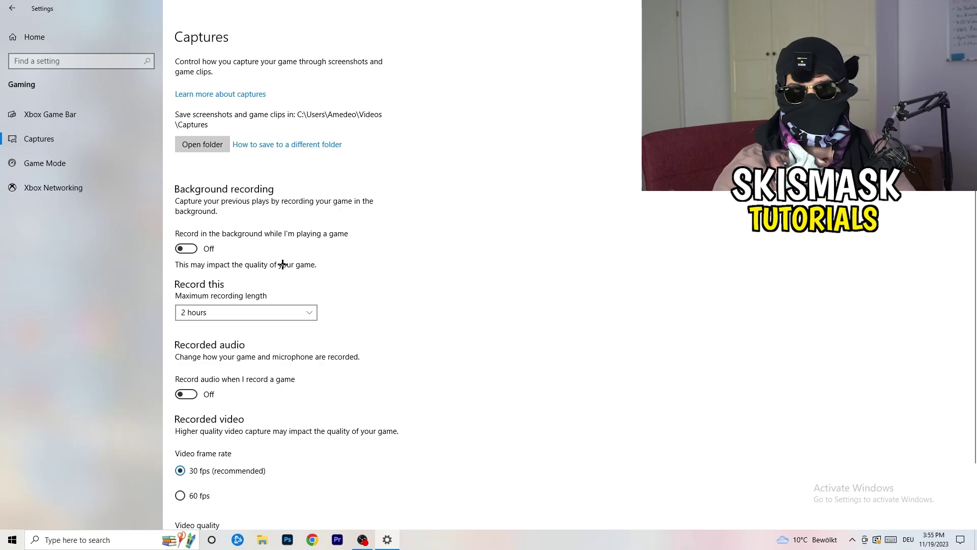
- Verify Game Mode is On, then go back to the Settings home page
{"action": "scroll", "coordinate": [278, 267], "scroll_direction": "down", "scroll_amount": 2}
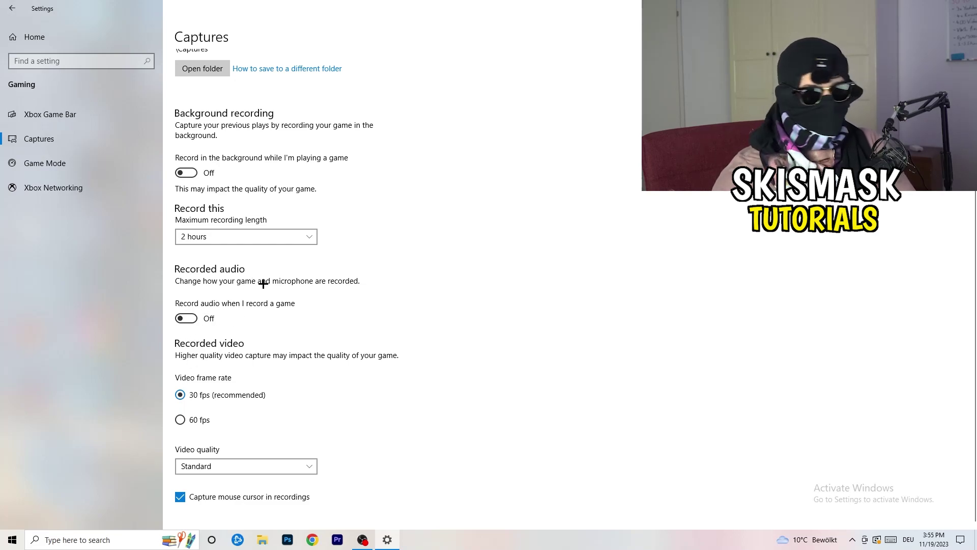
{"action": "left_click", "coordinate": [24, 162]}
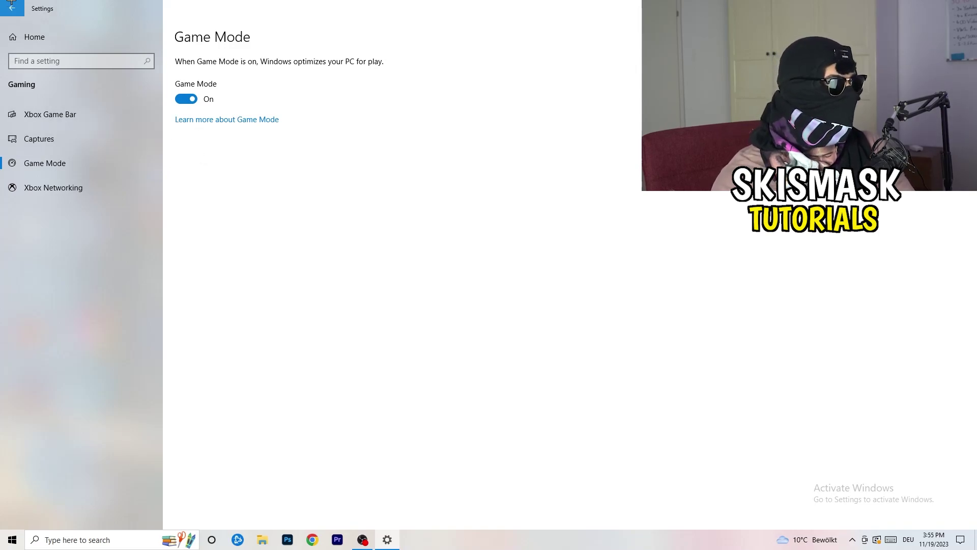
{"action": "left_click", "coordinate": [34, 37]}
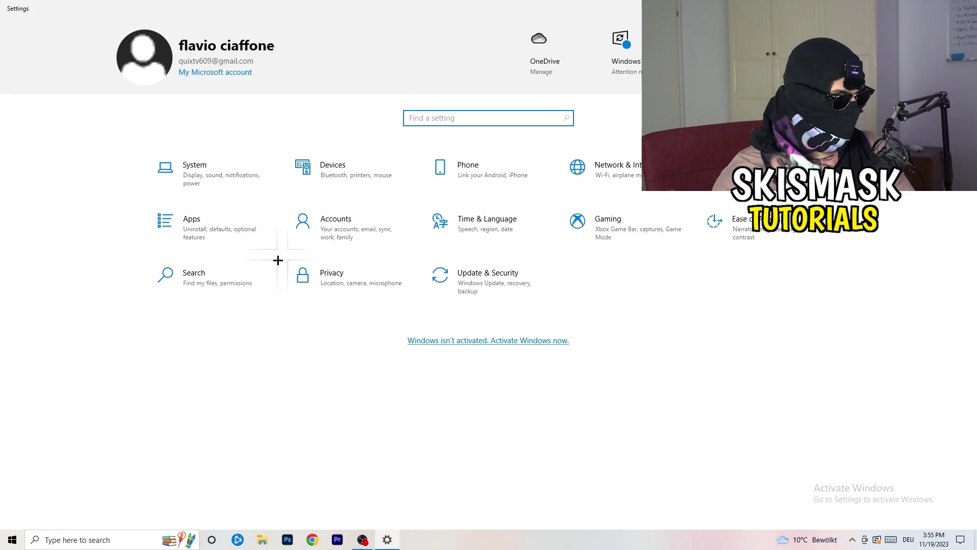
{"action": "left_click", "coordinate": [515, 280]}
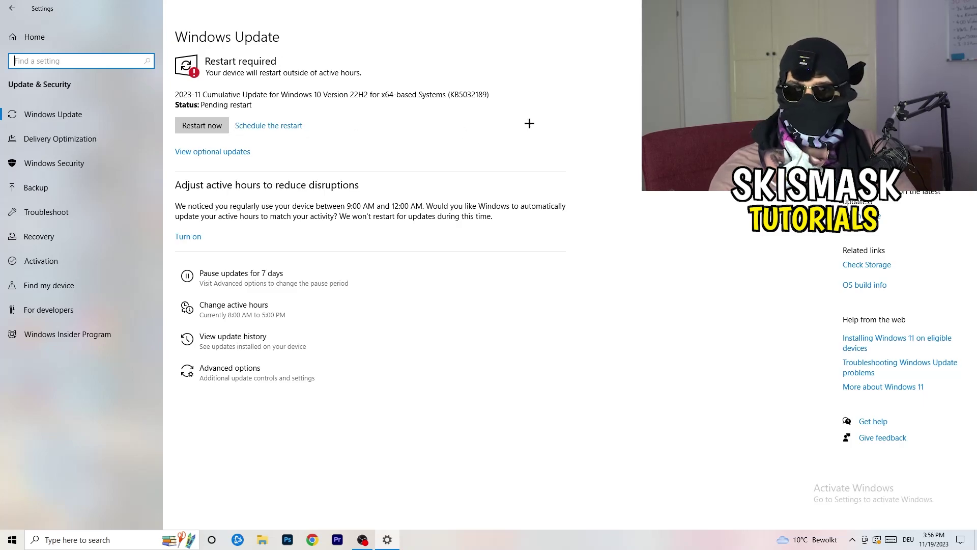
{"action": "key", "text": "super+Down"}
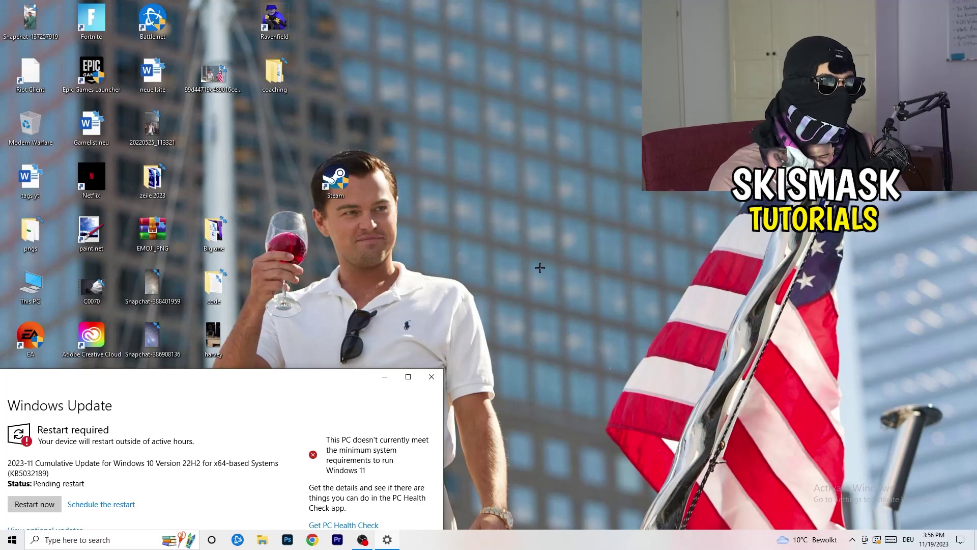
{"action": "left_click", "coordinate": [408, 377]}
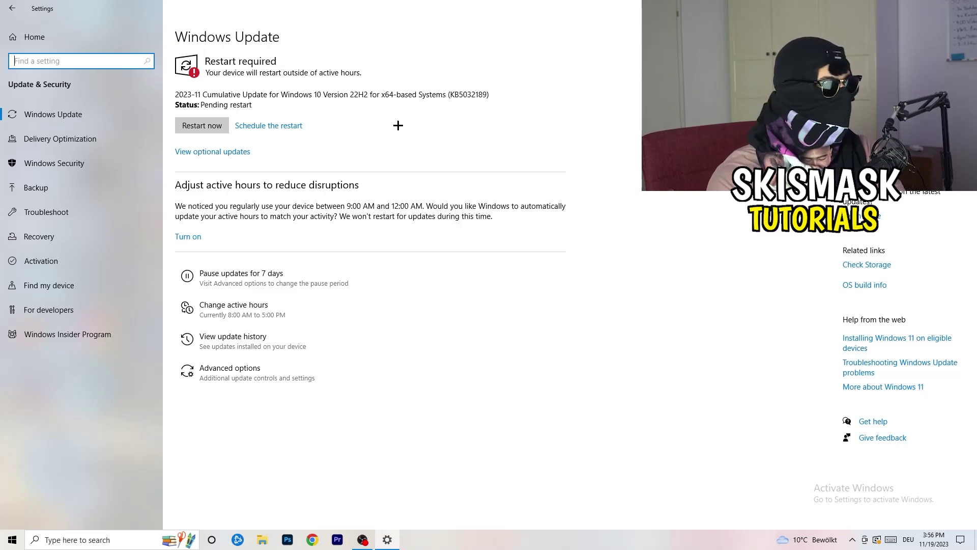
{"action": "left_click", "coordinate": [12, 8]}
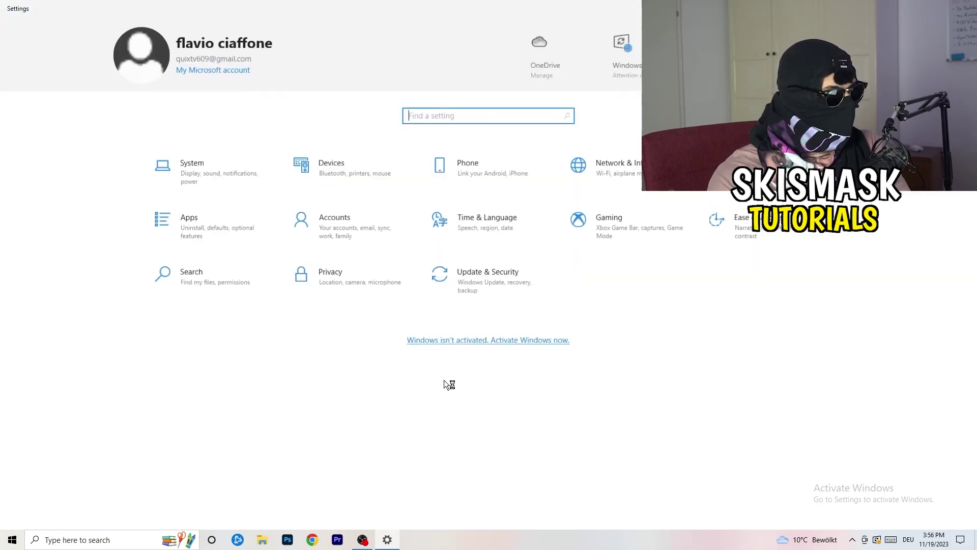
- Keep the display resolution at 1920 × 1080 (Recommended) and move on to Power & sleep
{"action": "left_click", "coordinate": [214, 185]}
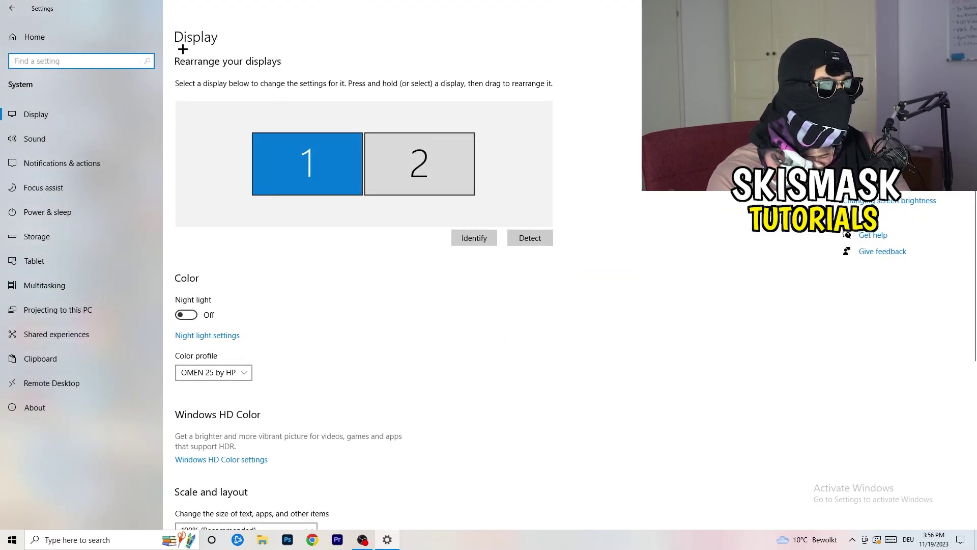
{"action": "left_click", "coordinate": [220, 37]}
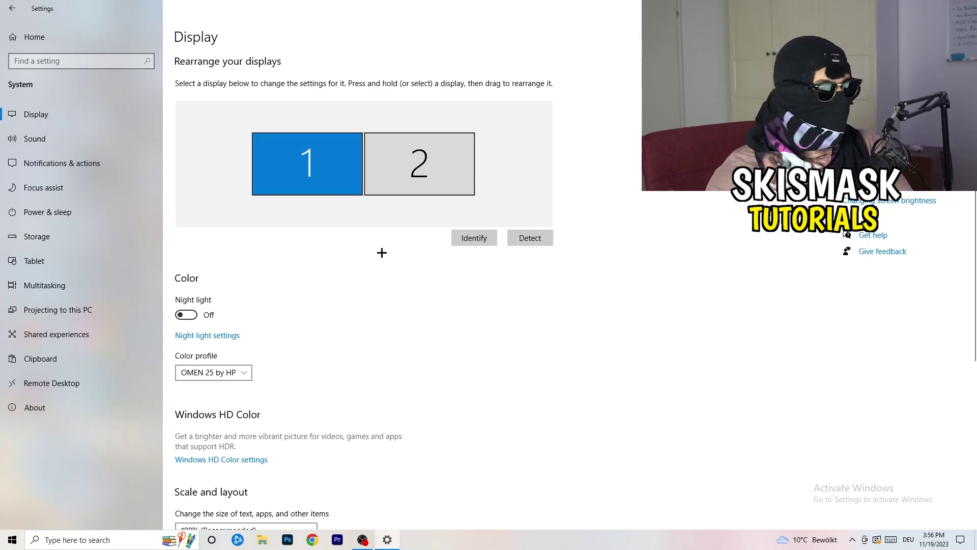
{"action": "scroll", "coordinate": [382, 253], "scroll_direction": "down", "scroll_amount": 5}
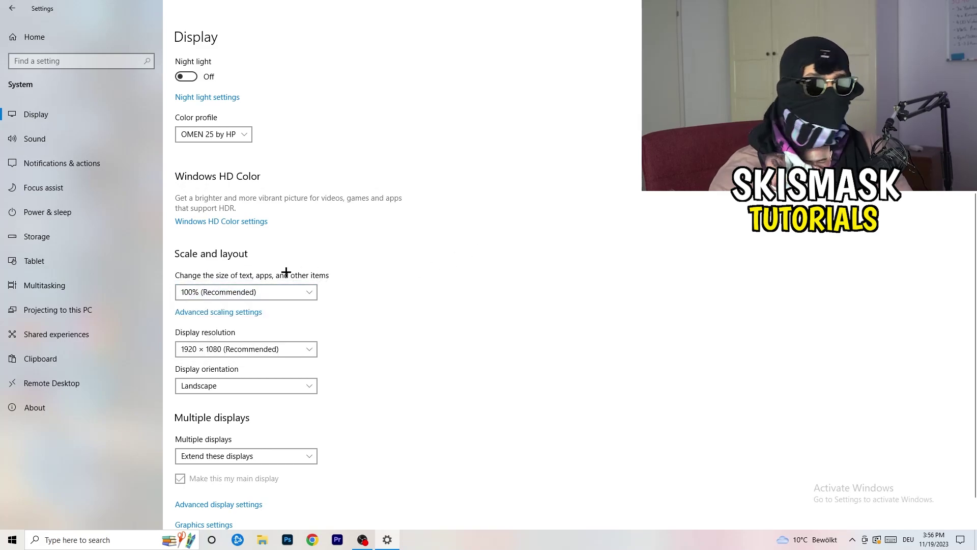
{"action": "scroll", "coordinate": [234, 275], "scroll_direction": "down", "scroll_amount": 1}
{"action": "left_click", "coordinate": [244, 307]}
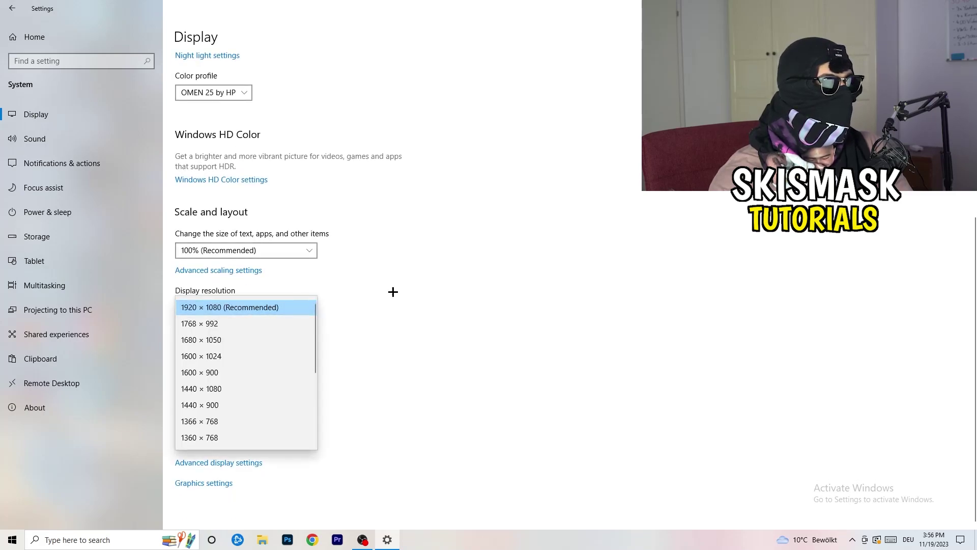
{"action": "left_click", "coordinate": [393, 291]}
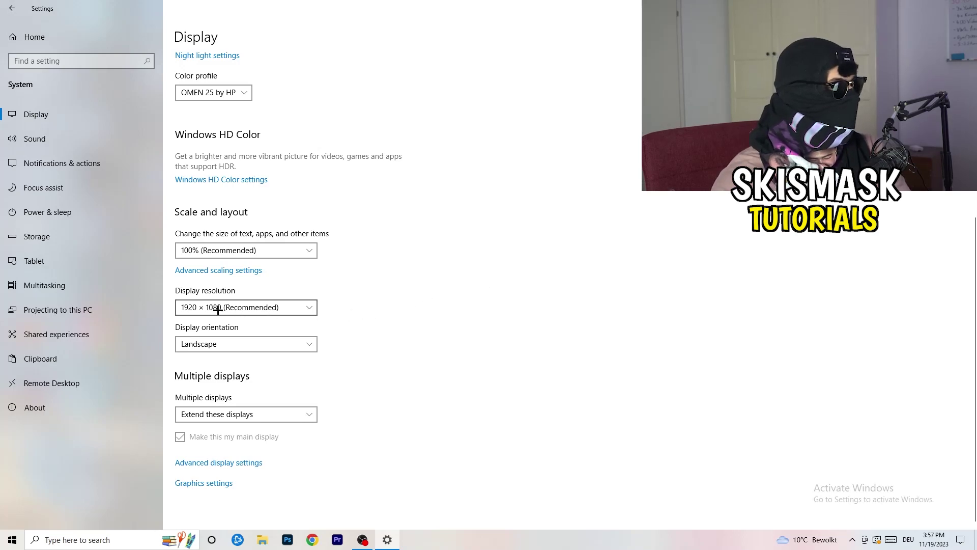
{"action": "left_click", "coordinate": [65, 213]}
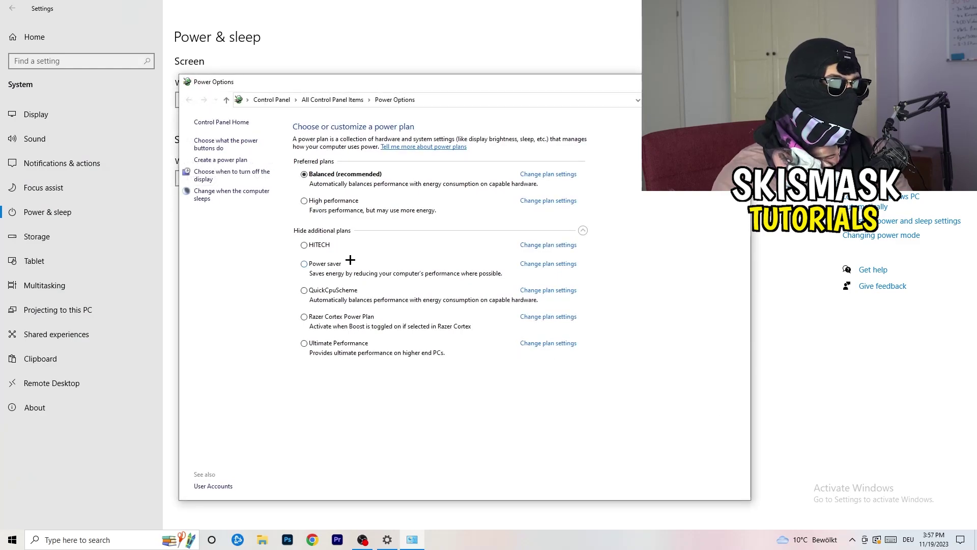
- Review the additional power plans with Balanced kept active, then close Power Options
{"action": "left_click", "coordinate": [583, 231]}
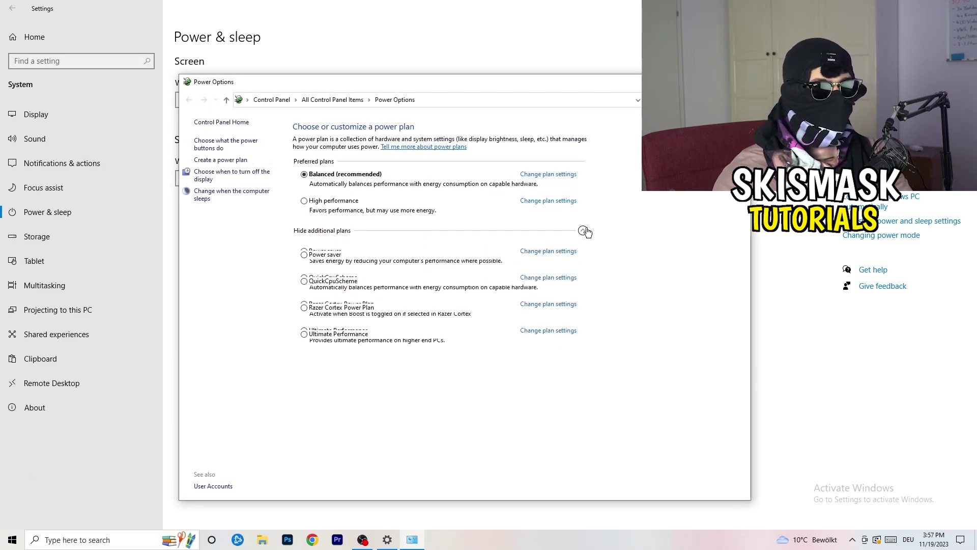
{"action": "left_click", "coordinate": [583, 230]}
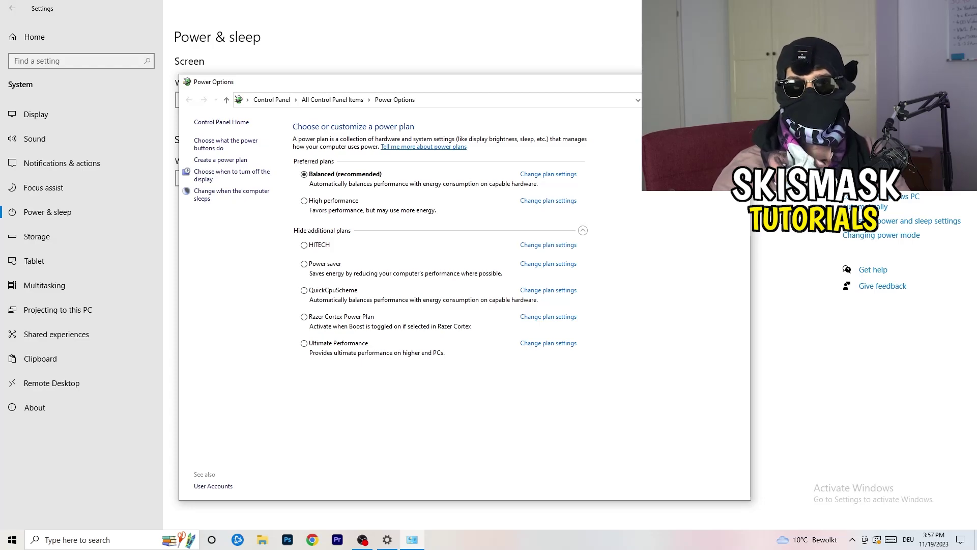
{"action": "left_click", "coordinate": [738, 82]}
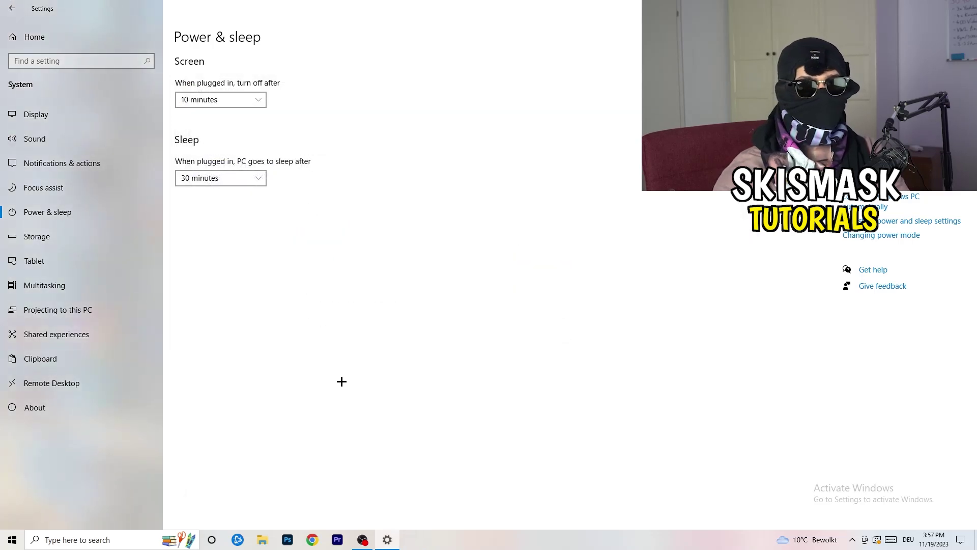
- Check that Storage Sense is on and runs every week, then close Settings
{"action": "left_click", "coordinate": [60, 238]}
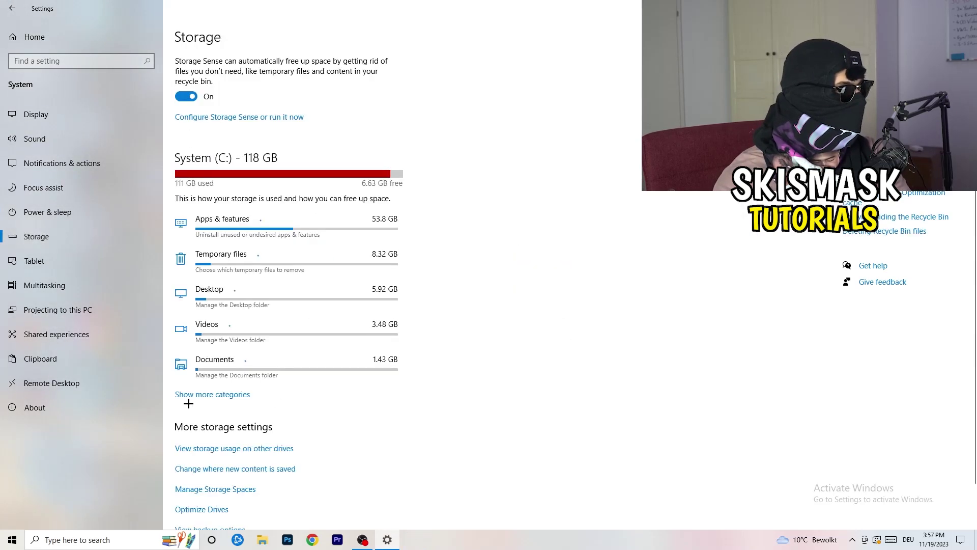
{"action": "left_click", "coordinate": [218, 118]}
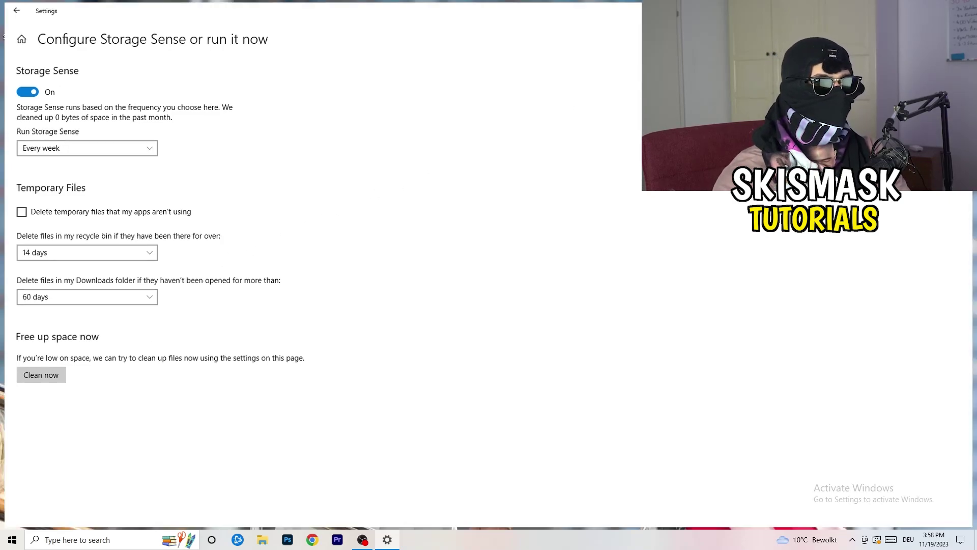
{"action": "left_click", "coordinate": [965, 8]}
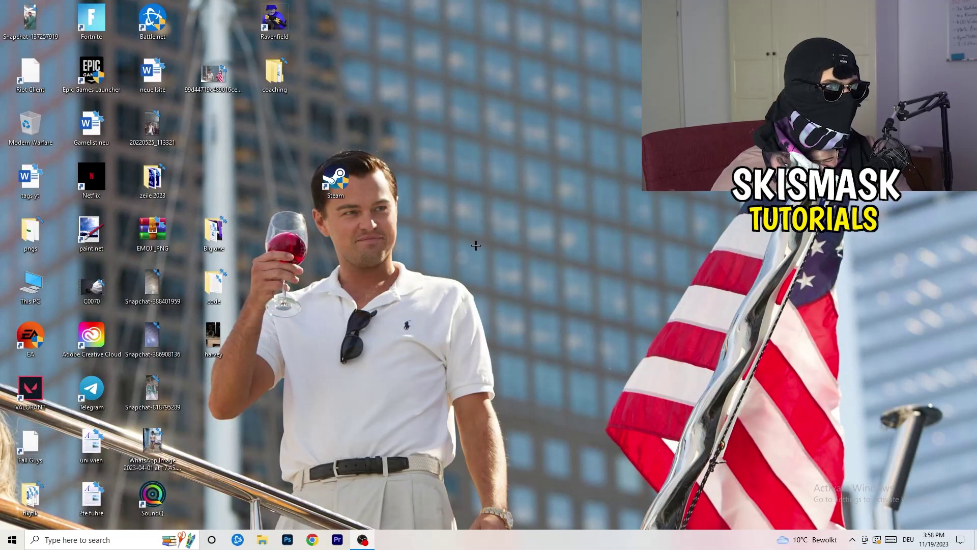